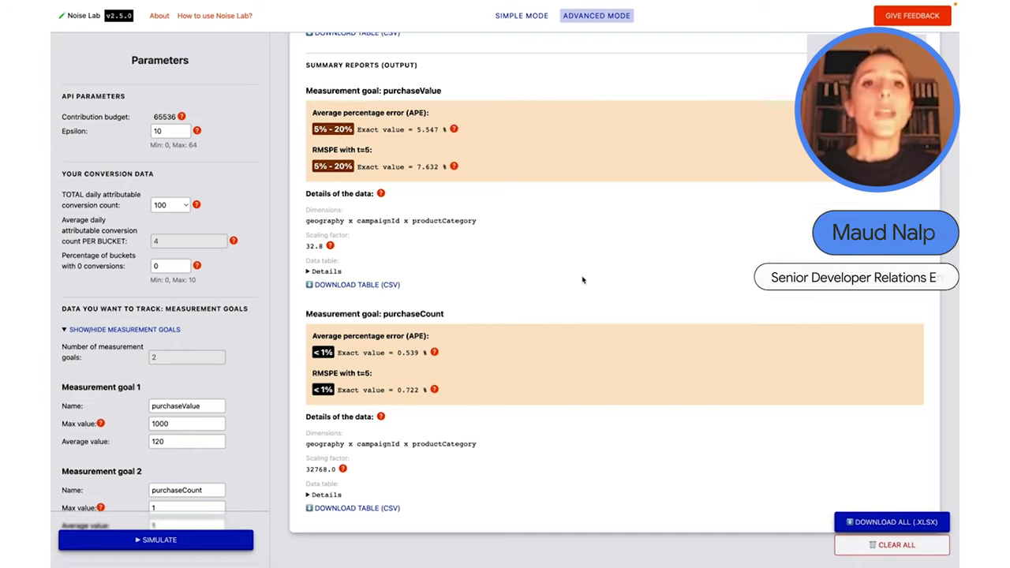
Highlight the purchaseValue and purchaseCount goals in the results, marking purchaseValue's APE of 5.547.
{"action": "scroll", "coordinate": [582, 279], "scroll_direction": "up", "scroll_amount": 3}
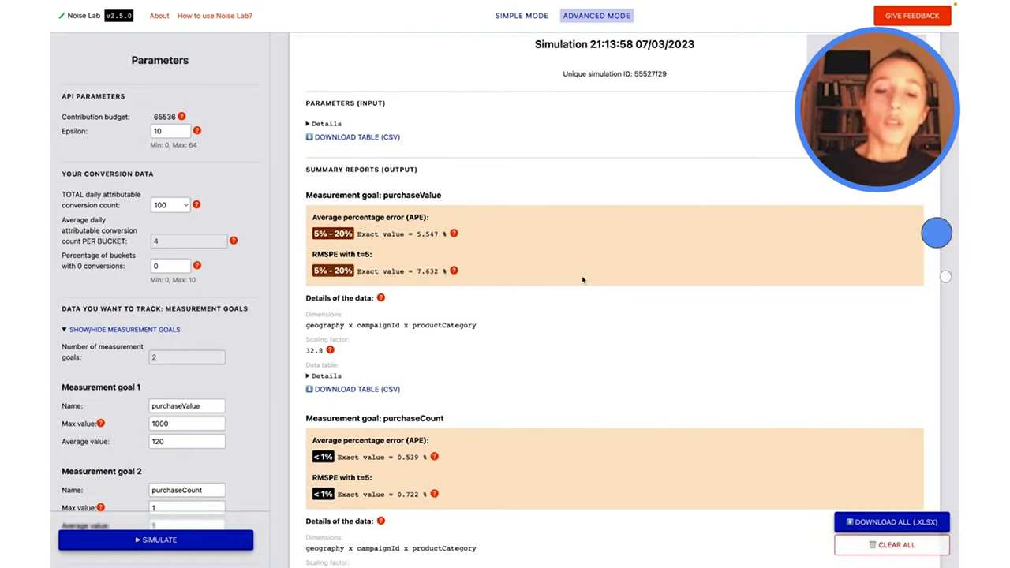
{"action": "scroll", "coordinate": [583, 280], "scroll_direction": "down", "scroll_amount": 2}
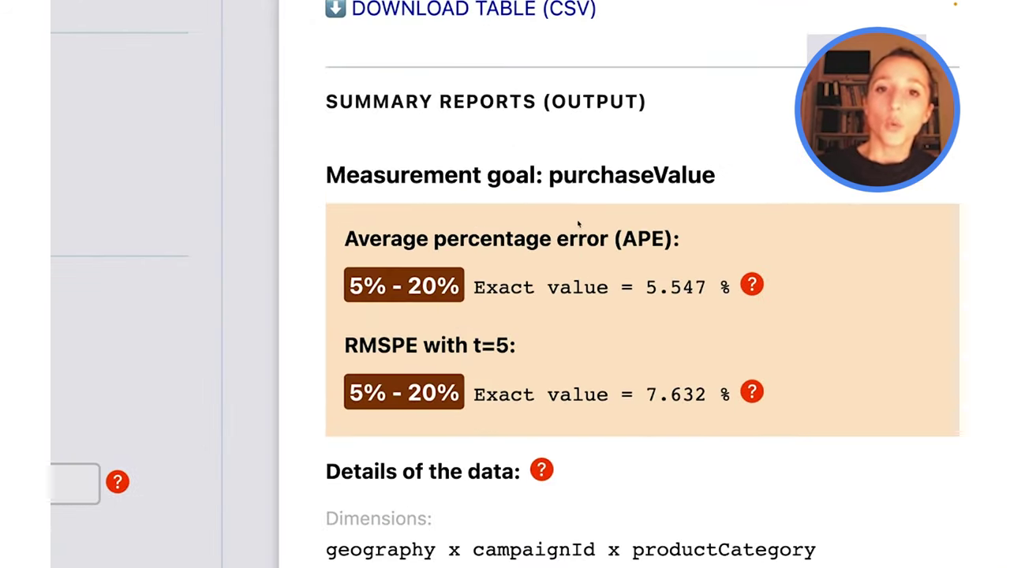
{"action": "double_click", "coordinate": [596, 180]}
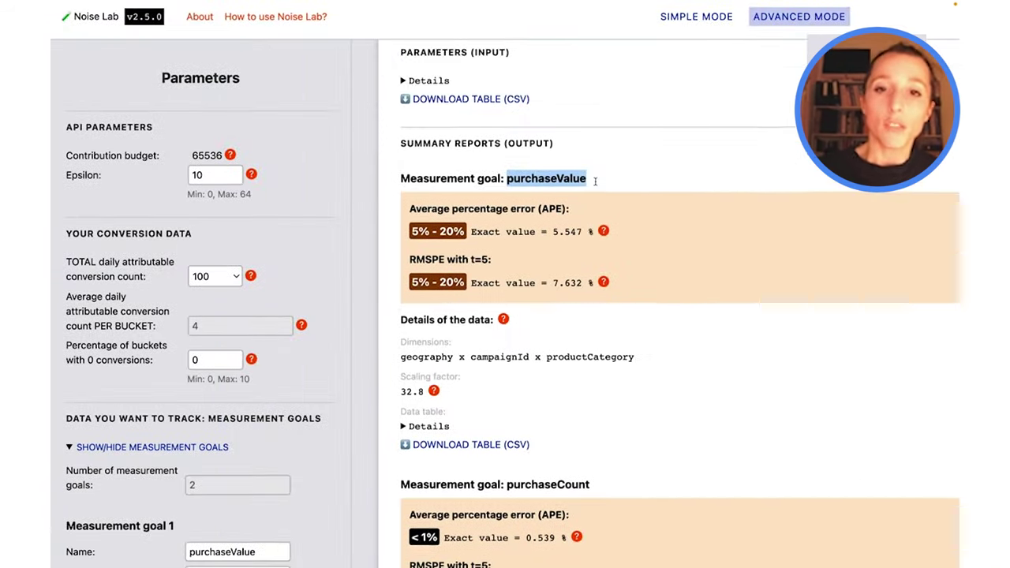
{"action": "scroll", "coordinate": [551, 396], "scroll_direction": "down", "scroll_amount": 2}
{"action": "double_click", "coordinate": [547, 424]}
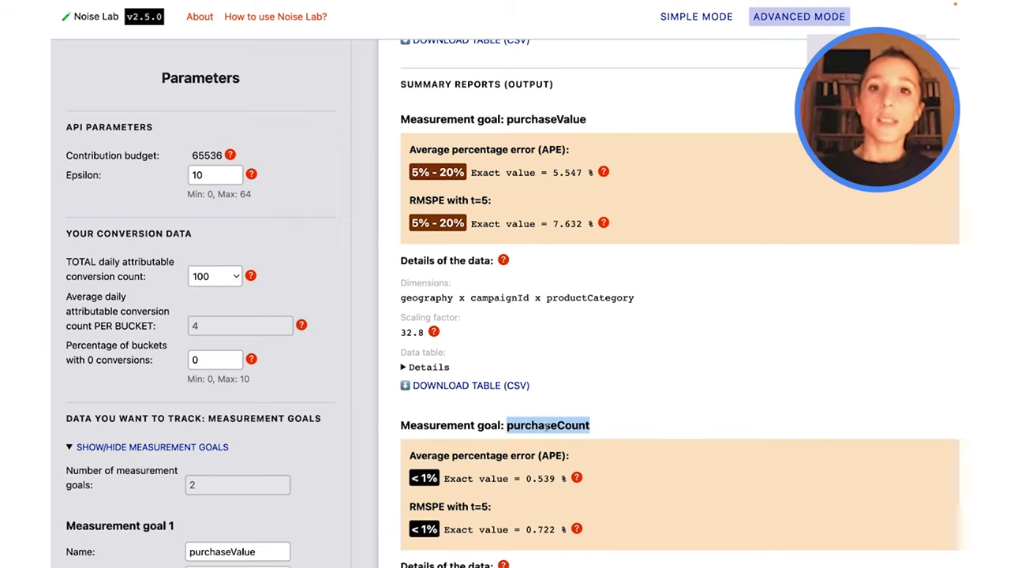
{"action": "scroll", "coordinate": [535, 170], "scroll_direction": "up", "scroll_amount": 1}
{"action": "left_click", "coordinate": [523, 163]}
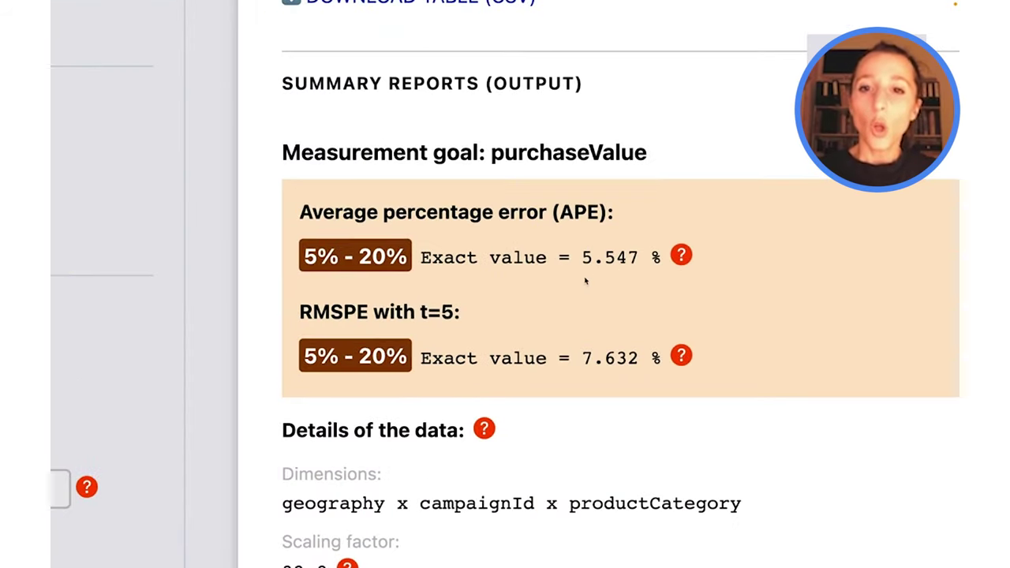
{"action": "left_click_drag", "start_coordinate": [553, 208], "coordinate": [584, 207]}
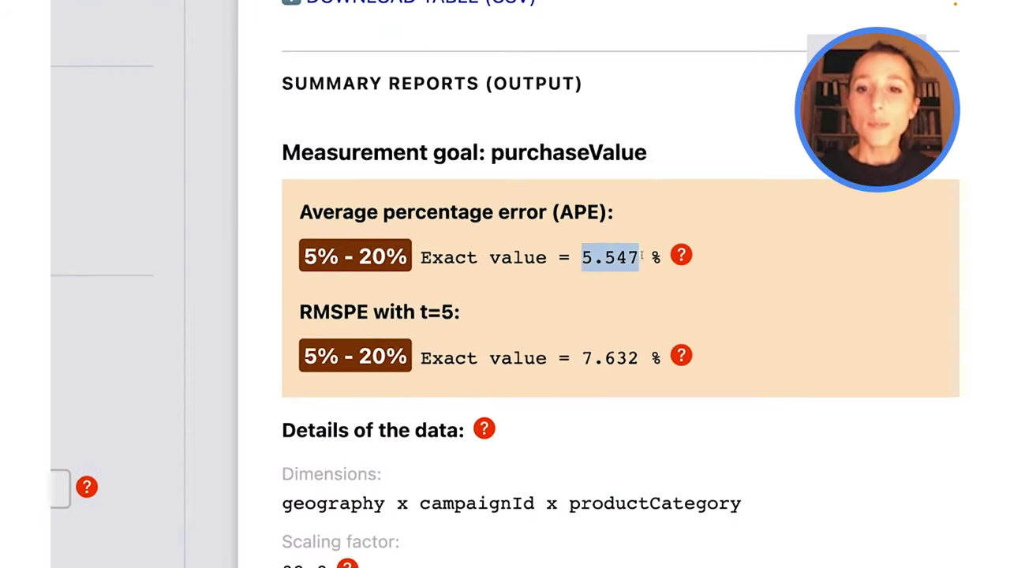
Scroll the Parameters panel to Your Aggregation Strategy, showing the 50/50 budget percentages.
{"action": "scroll", "coordinate": [649, 255], "scroll_direction": "down", "scroll_amount": 5}
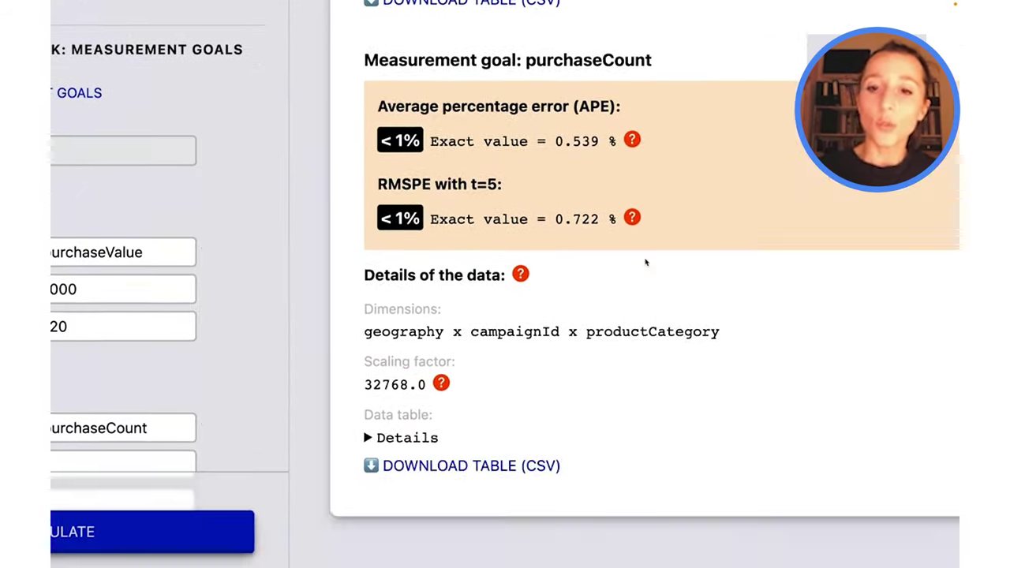
{"action": "scroll", "coordinate": [646, 262], "scroll_direction": "up", "scroll_amount": 5}
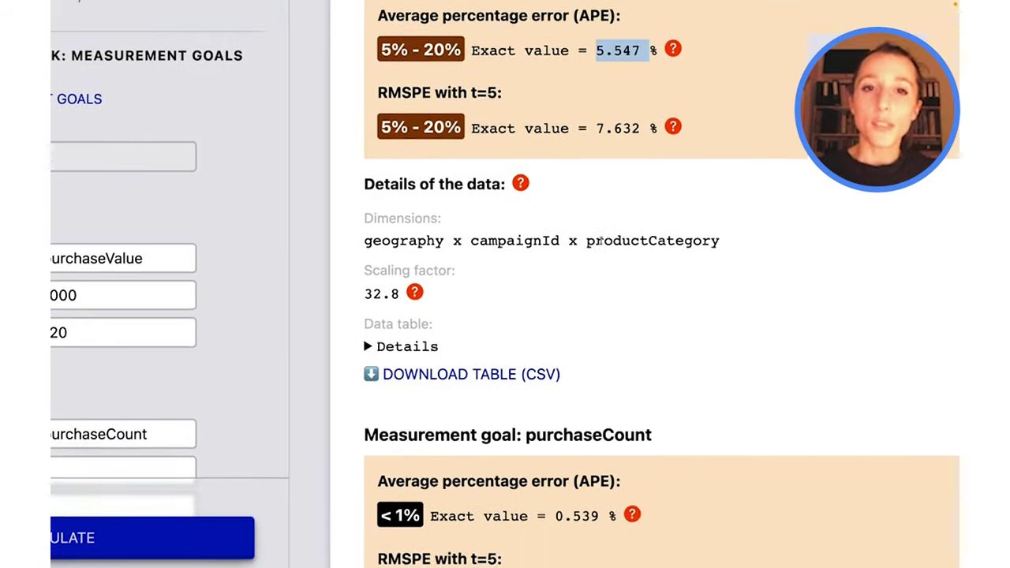
{"action": "scroll", "coordinate": [600, 242], "scroll_direction": "up", "scroll_amount": 3}
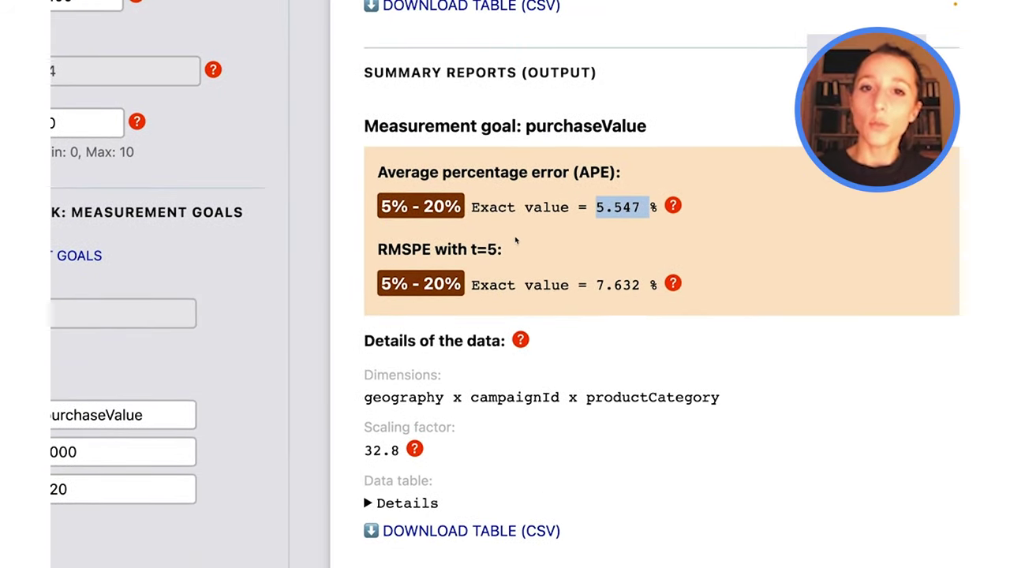
{"action": "scroll", "coordinate": [520, 316], "scroll_direction": "down", "scroll_amount": 7}
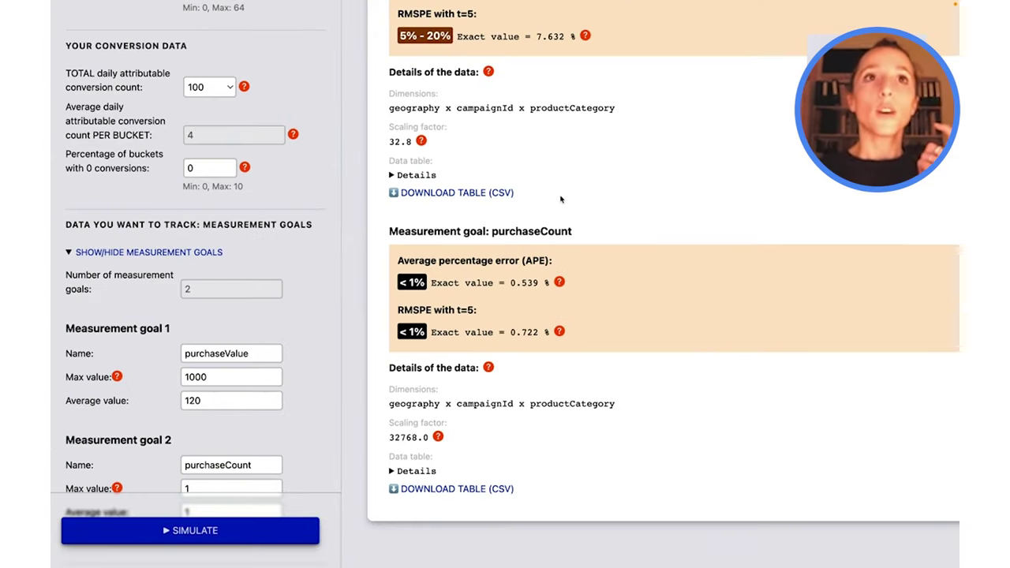
{"action": "scroll", "coordinate": [562, 199], "scroll_direction": "up", "scroll_amount": 1}
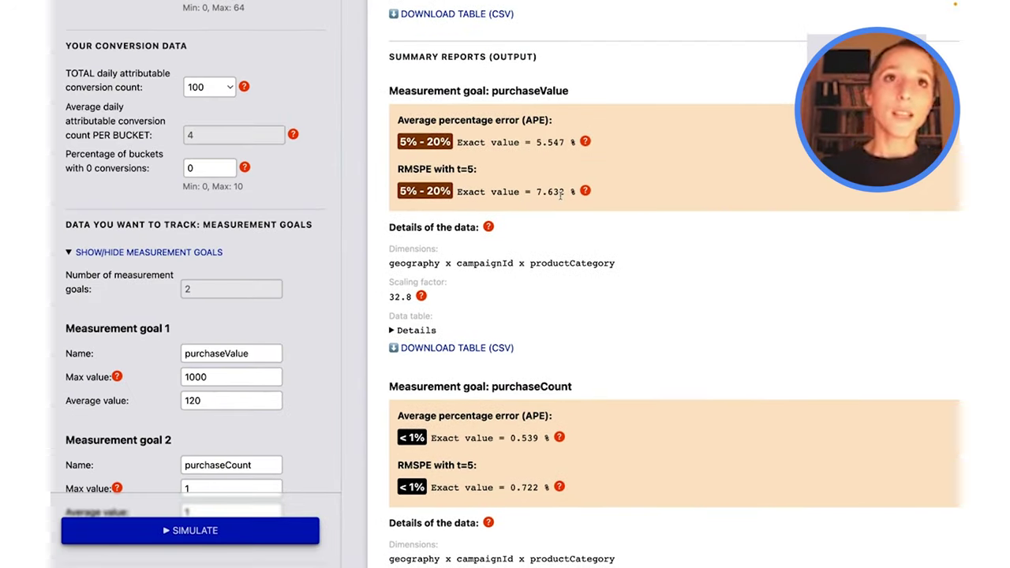
{"action": "scroll", "coordinate": [561, 194], "scroll_direction": "up", "scroll_amount": 2}
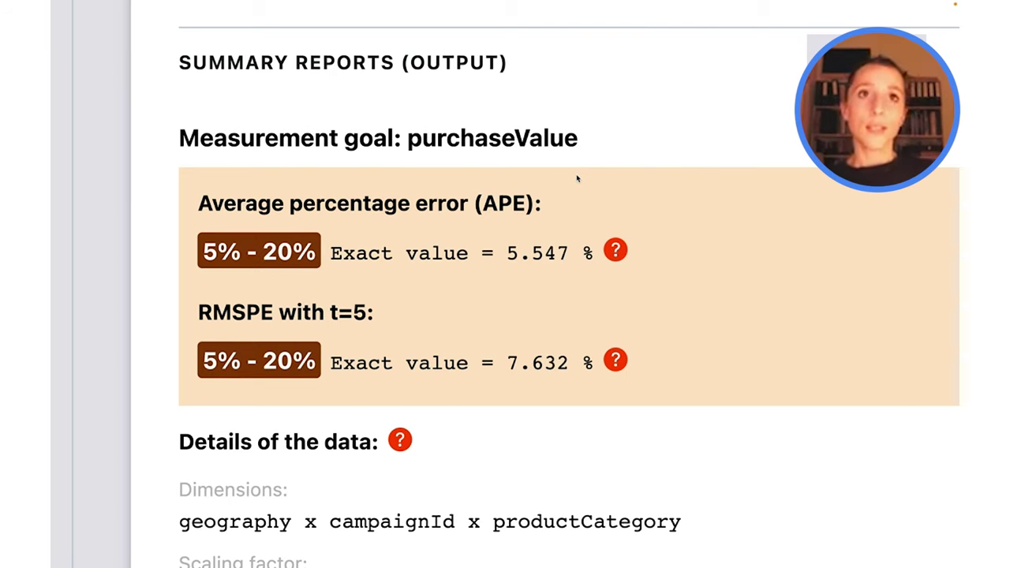
{"action": "scroll", "coordinate": [560, 307], "scroll_direction": "down", "scroll_amount": 7}
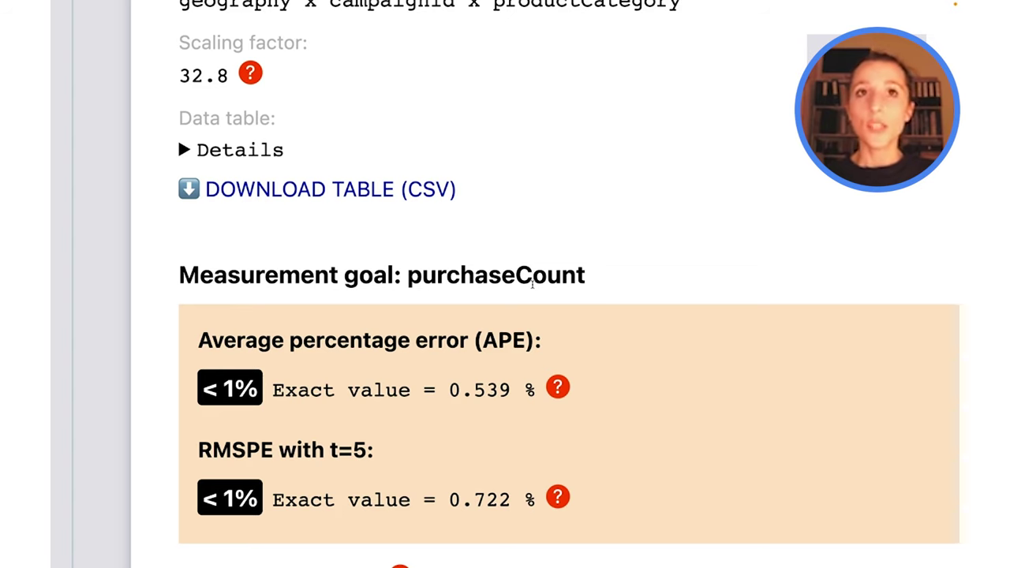
{"action": "scroll", "coordinate": [533, 288], "scroll_direction": "up", "scroll_amount": 6}
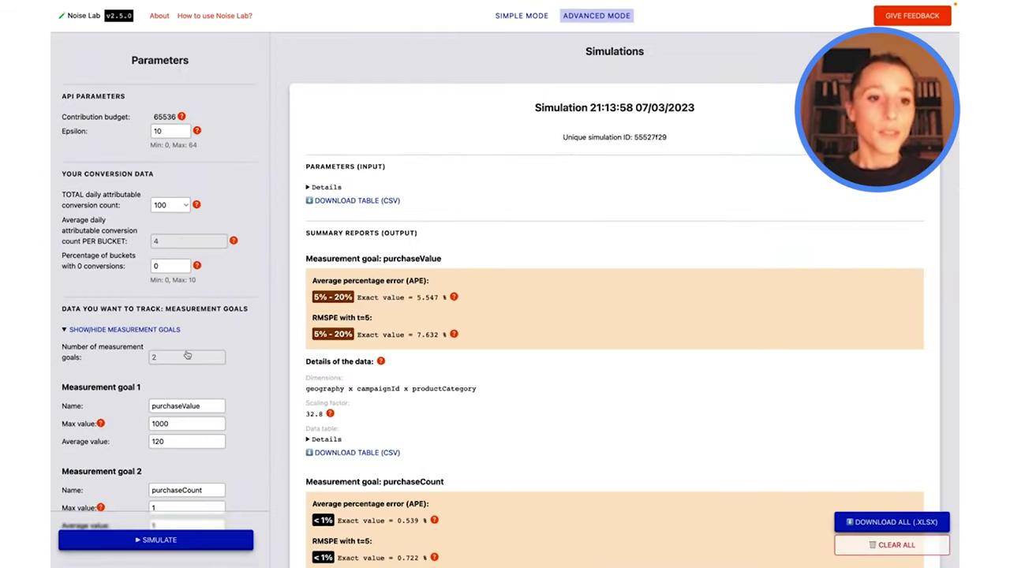
{"action": "scroll", "coordinate": [99, 359], "scroll_direction": "down", "scroll_amount": 10}
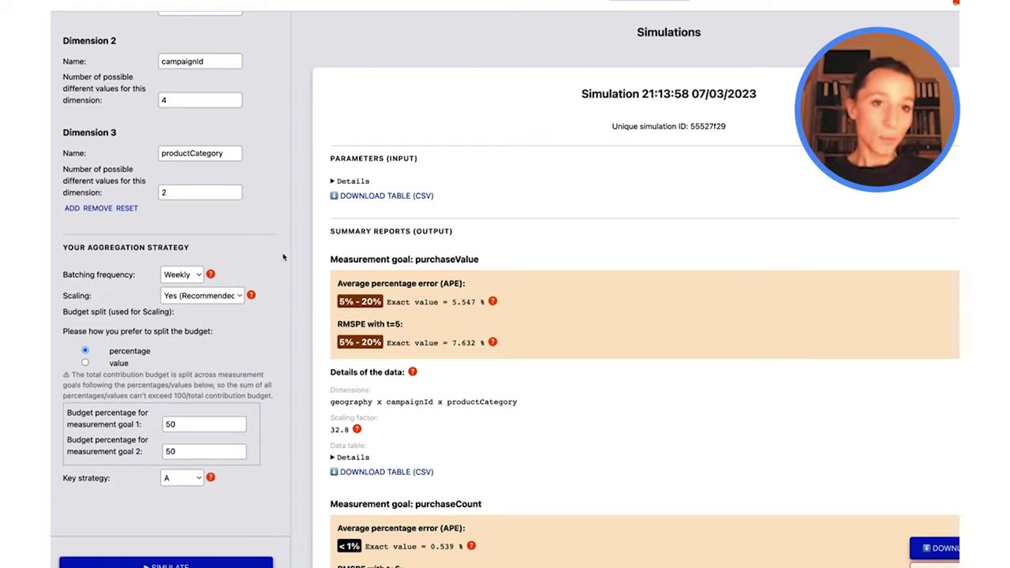
{"action": "scroll", "coordinate": [349, 139], "scroll_direction": "up", "scroll_amount": 5}
{"action": "scroll", "coordinate": [236, 205], "scroll_direction": "up", "scroll_amount": 10}
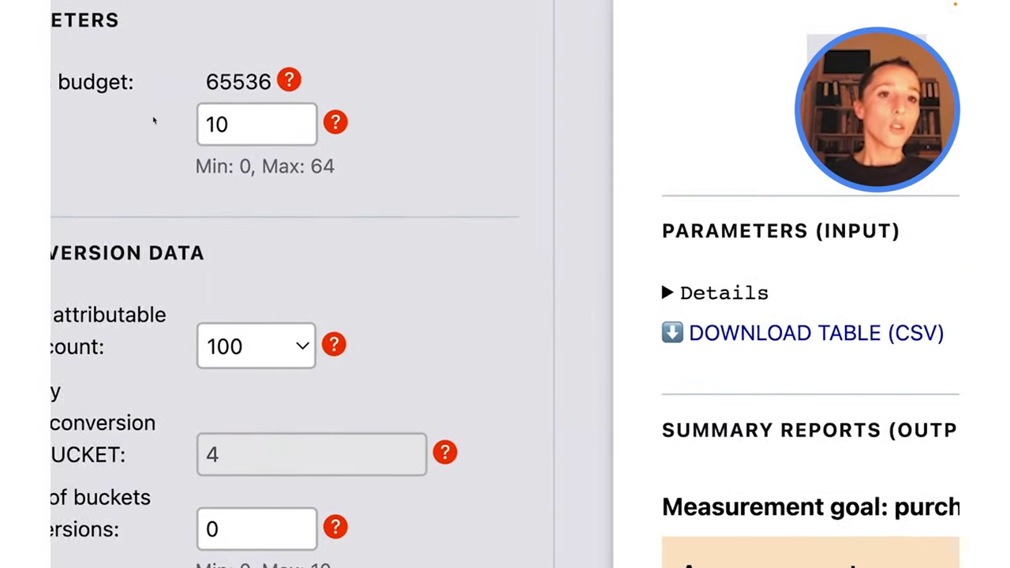
{"action": "left_click_drag", "start_coordinate": [345, 231], "coordinate": [471, 221]}
{"action": "left_click", "coordinate": [493, 218]}
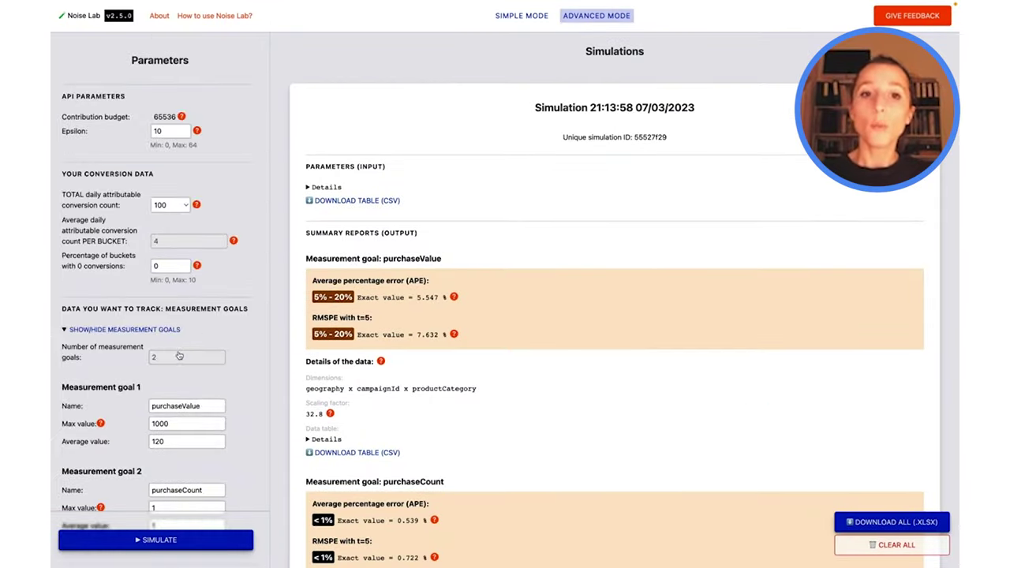
{"action": "scroll", "coordinate": [180, 356], "scroll_direction": "down", "scroll_amount": 10}
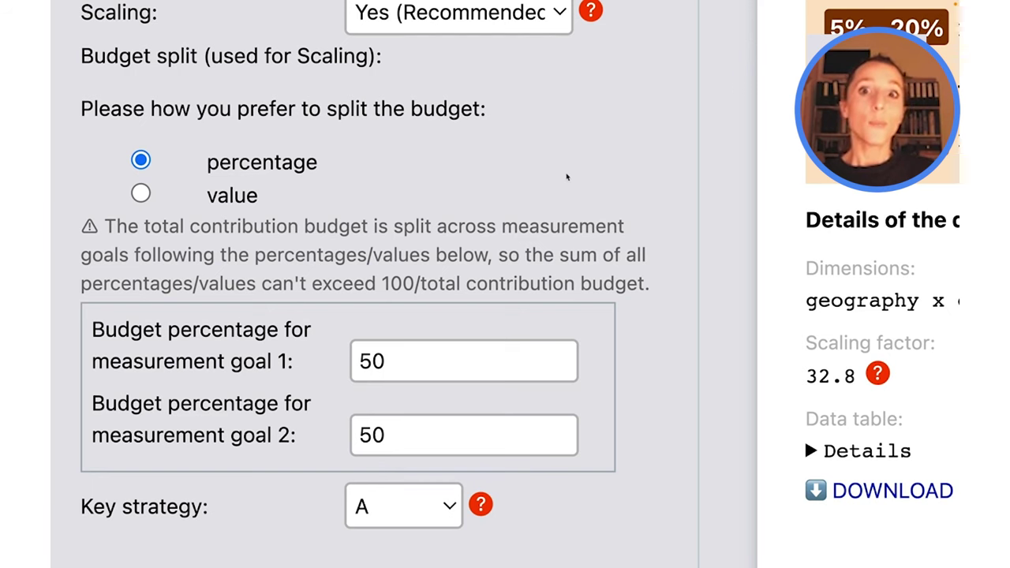
{"action": "scroll", "coordinate": [344, 243], "scroll_direction": "up", "scroll_amount": 2}
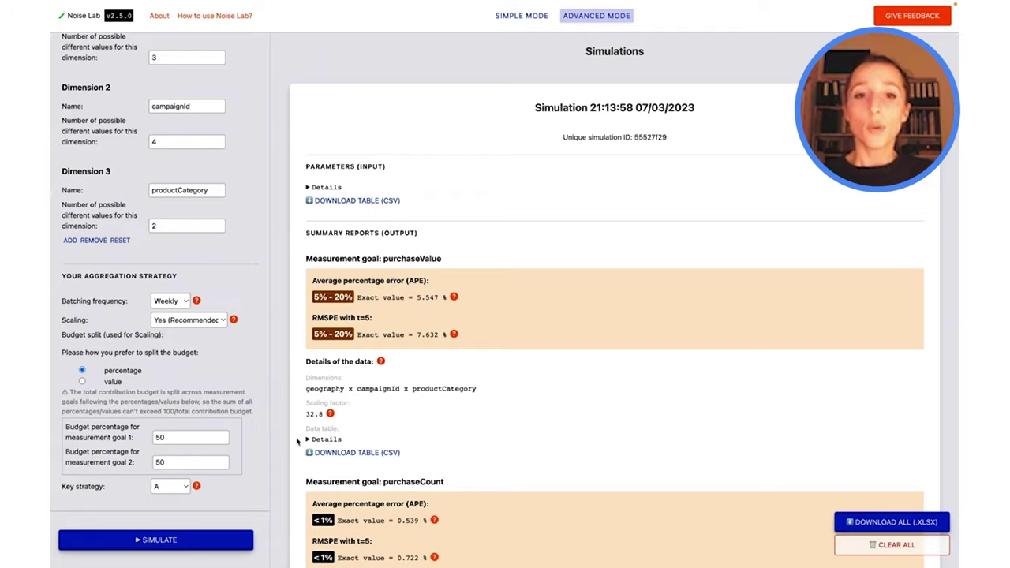
{"action": "scroll", "coordinate": [300, 442], "scroll_direction": "down", "scroll_amount": 2}
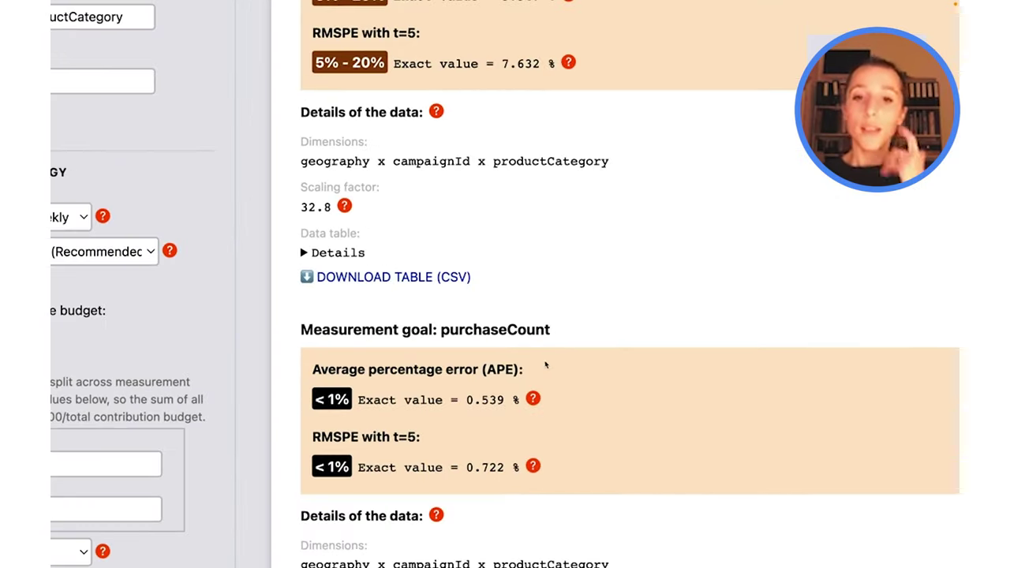
{"action": "scroll", "coordinate": [398, 390], "scroll_direction": "up", "scroll_amount": 1}
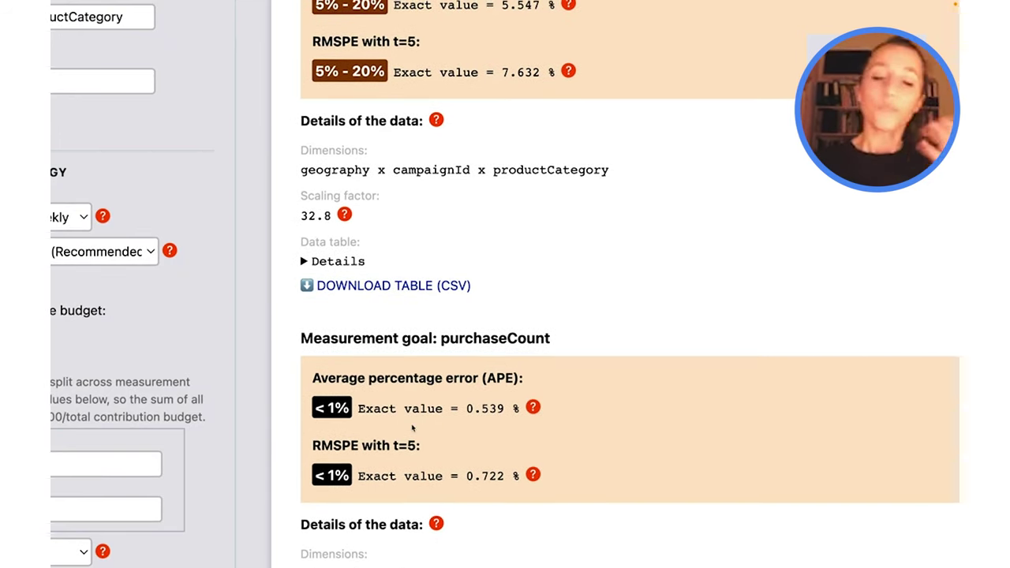
{"action": "scroll", "coordinate": [462, 381], "scroll_direction": "up", "scroll_amount": 3}
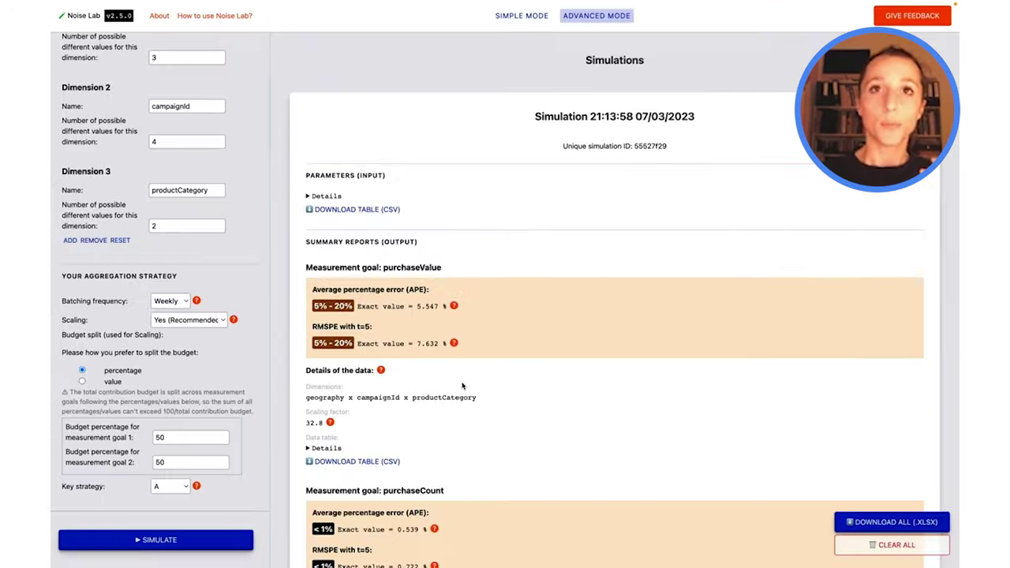
{"action": "scroll", "coordinate": [464, 387], "scroll_direction": "down", "scroll_amount": 3}
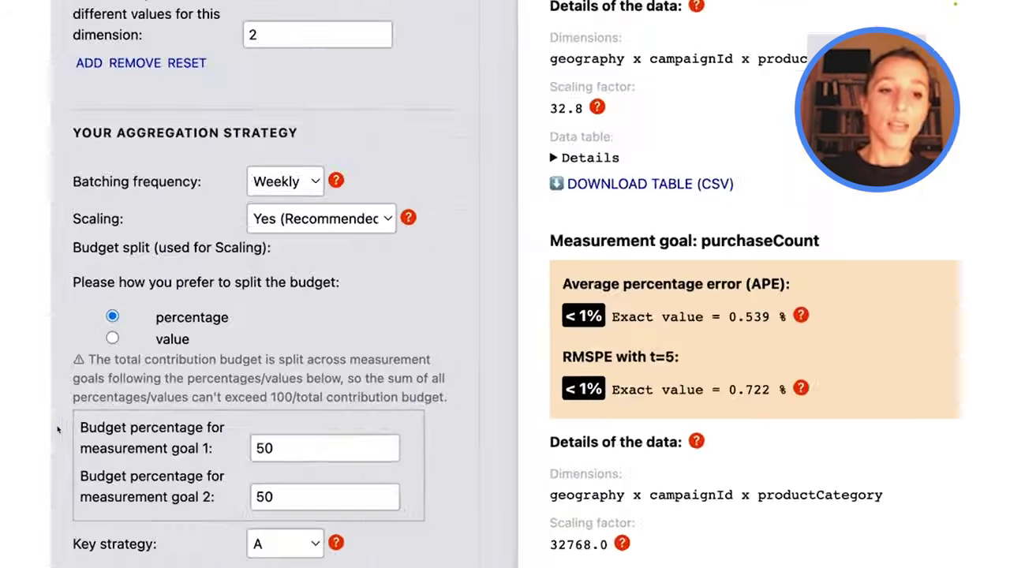
{"action": "scroll", "coordinate": [236, 422], "scroll_direction": "down", "scroll_amount": 2}
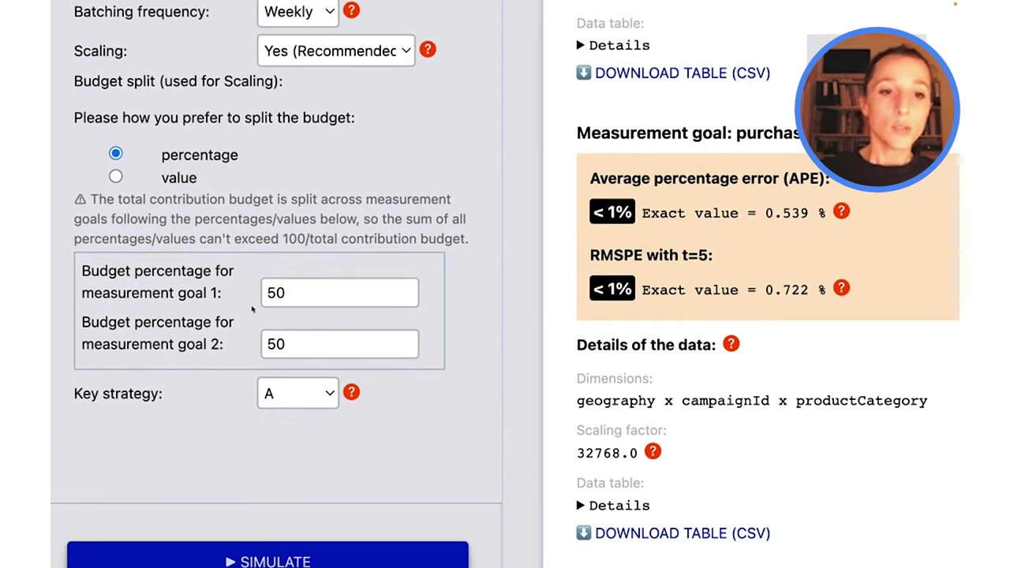
Change the Budget split from 50/50 to 90 for measurement goal 1 and 10 for goal 2.
{"action": "left_click", "coordinate": [278, 294]}
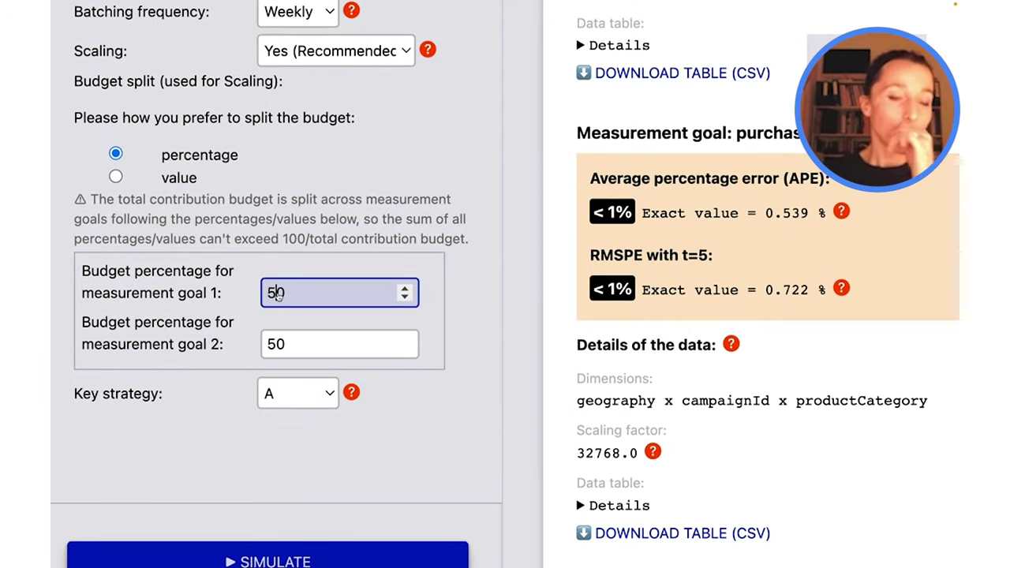
{"action": "key", "text": "BackSpace"}
{"action": "type", "text": "9"}
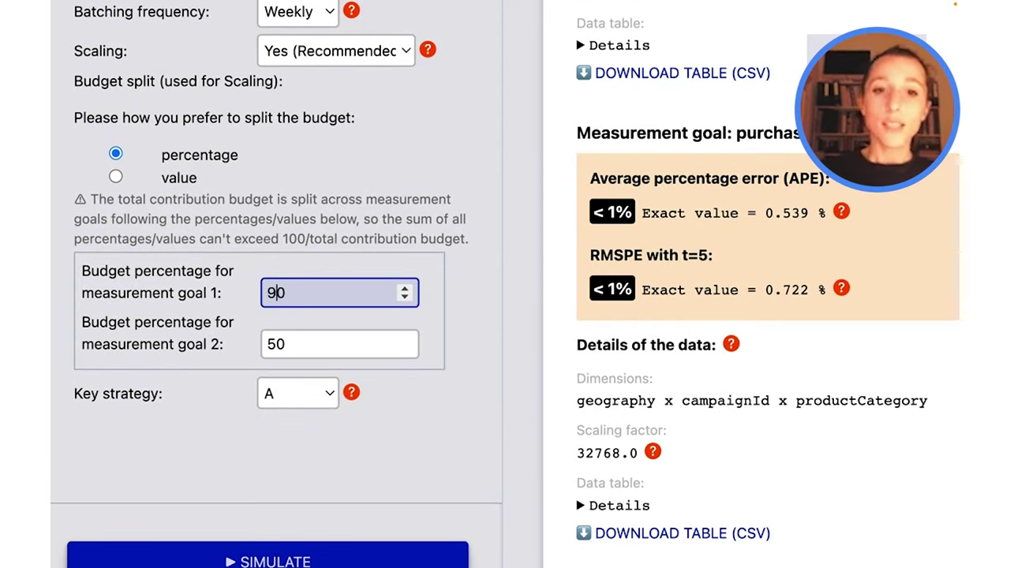
{"action": "left_click", "coordinate": [275, 345]}
{"action": "key", "text": "BackSpace"}
{"action": "type", "text": "1"}
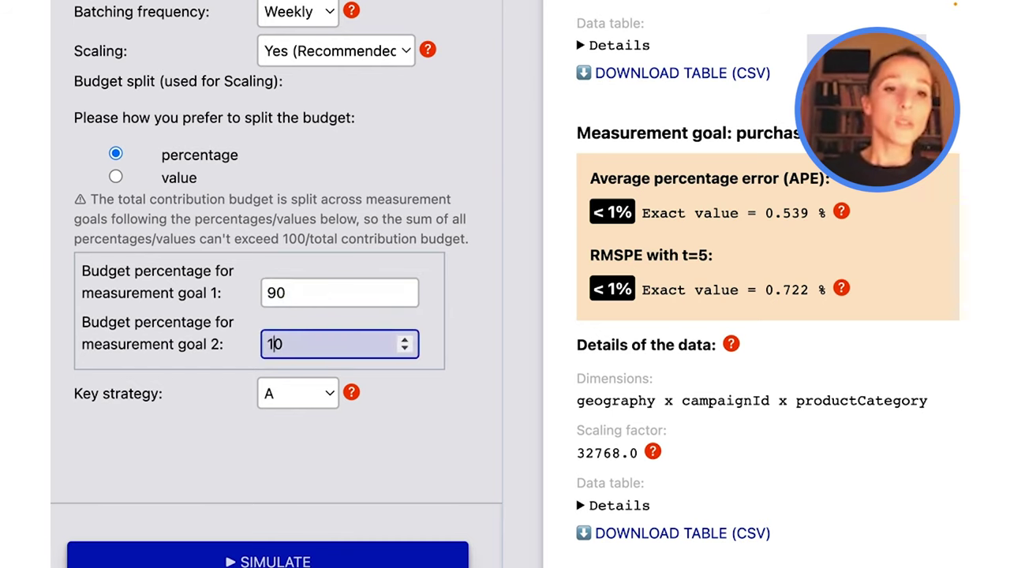
{"action": "left_click", "coordinate": [464, 426]}
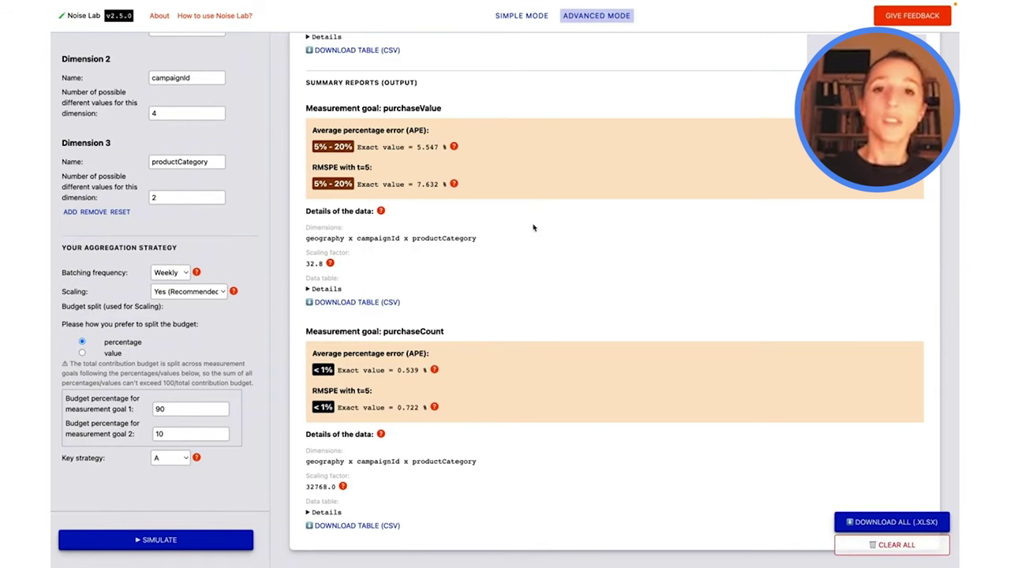
{"action": "scroll", "coordinate": [440, 308], "scroll_direction": "up", "scroll_amount": 1}
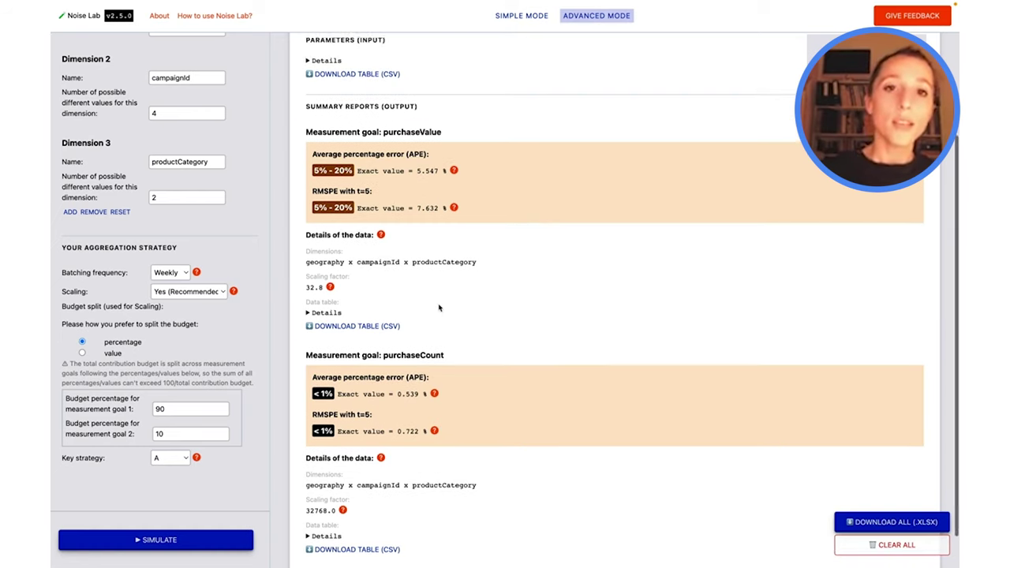
{"action": "scroll", "coordinate": [404, 319], "scroll_direction": "down", "scroll_amount": 1}
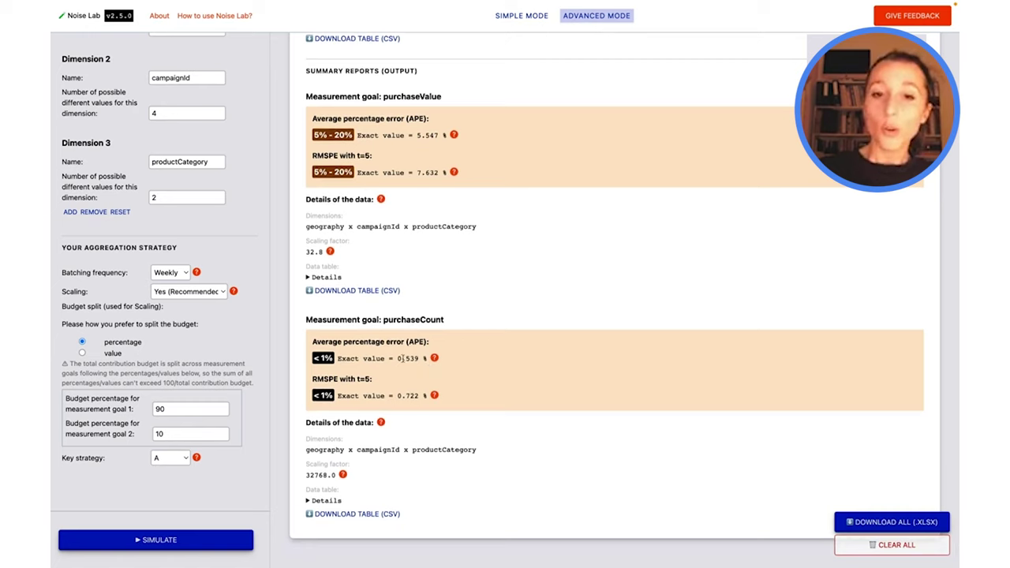
{"action": "scroll", "coordinate": [390, 260], "scroll_direction": "up", "scroll_amount": 2}
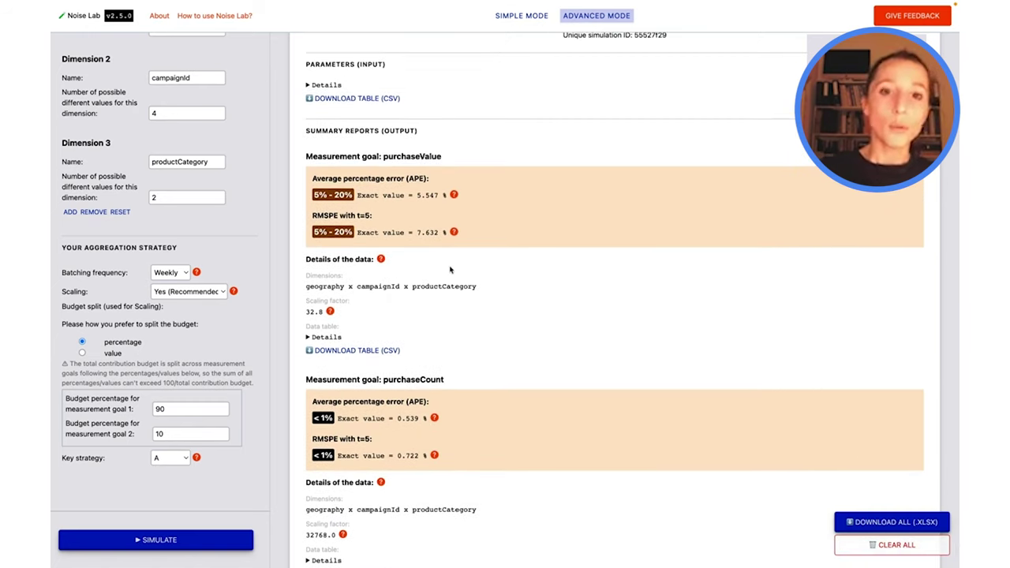
{"action": "scroll", "coordinate": [431, 198], "scroll_direction": "down", "scroll_amount": 2}
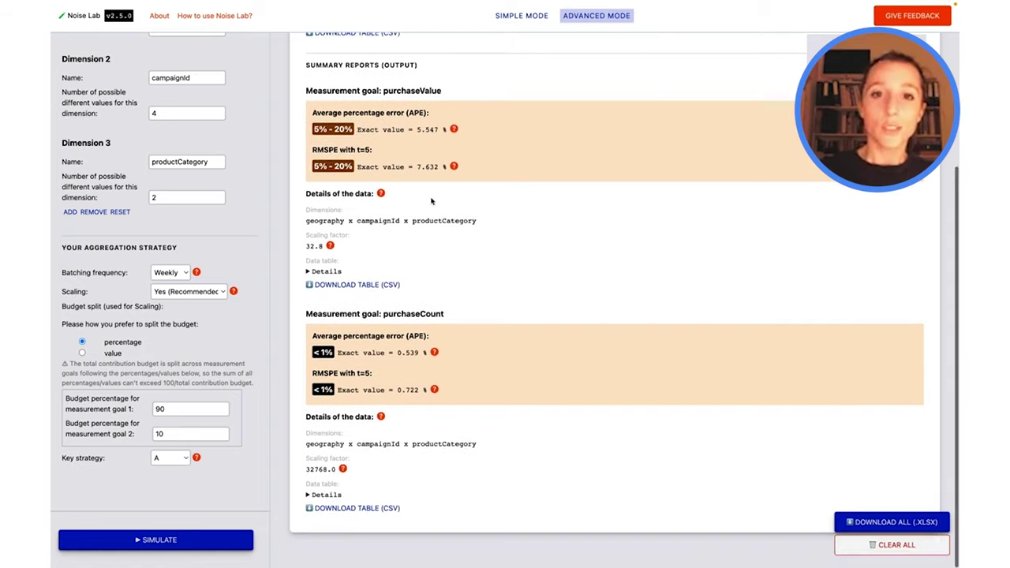
Rerun the simulation and review the new card: purchaseValue APE 1.975%, purchaseCount APE 6.199%.
{"action": "left_click", "coordinate": [162, 541]}
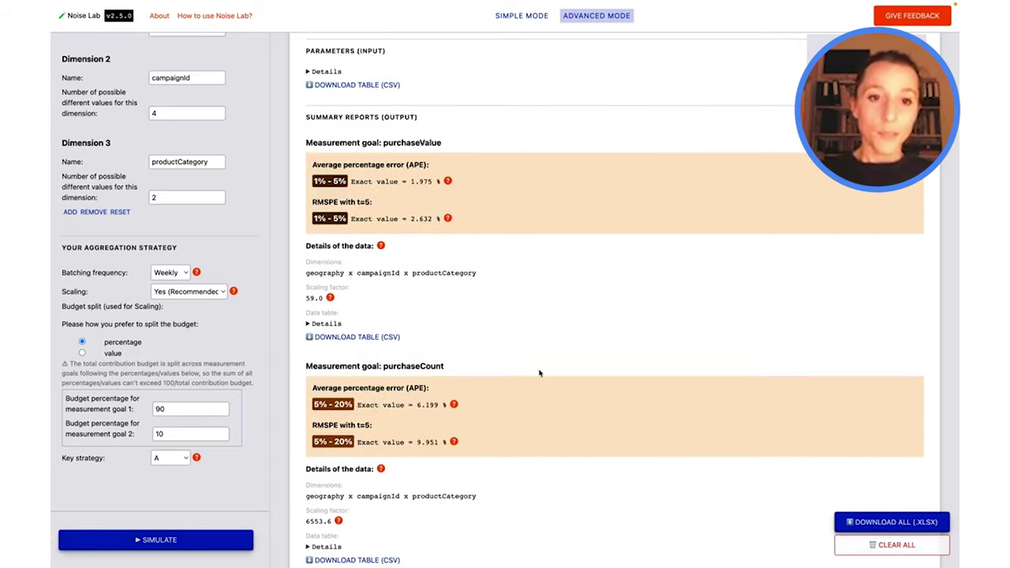
{"action": "scroll", "coordinate": [540, 373], "scroll_direction": "up", "scroll_amount": 10}
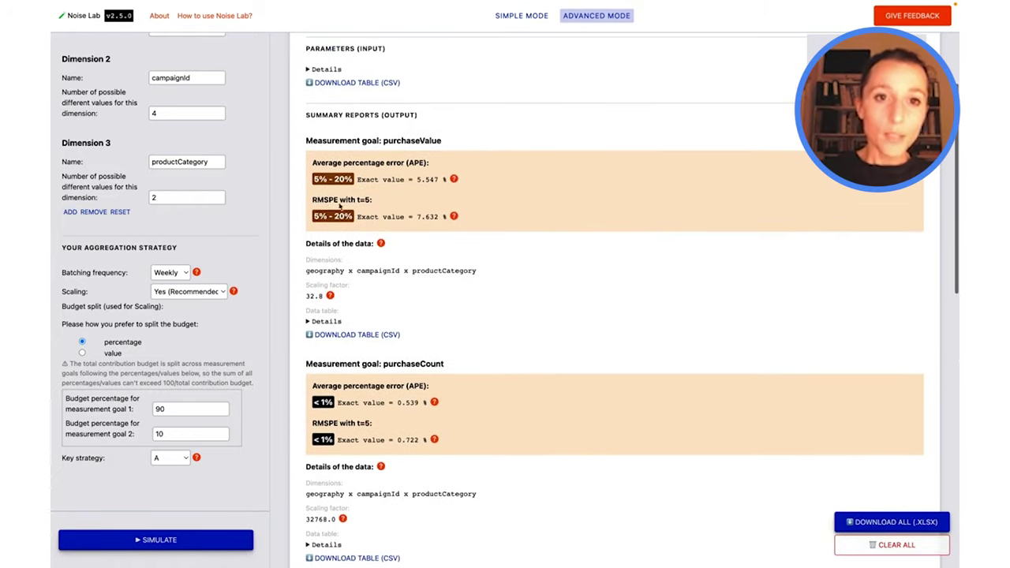
{"action": "scroll", "coordinate": [330, 412], "scroll_direction": "down", "scroll_amount": 3}
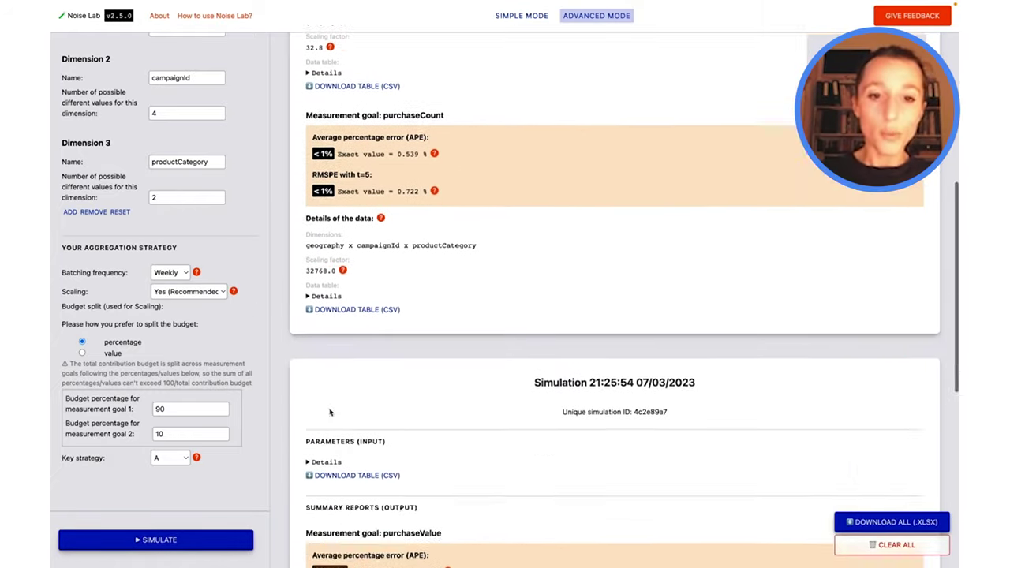
{"action": "scroll", "coordinate": [330, 412], "scroll_direction": "down", "scroll_amount": 4}
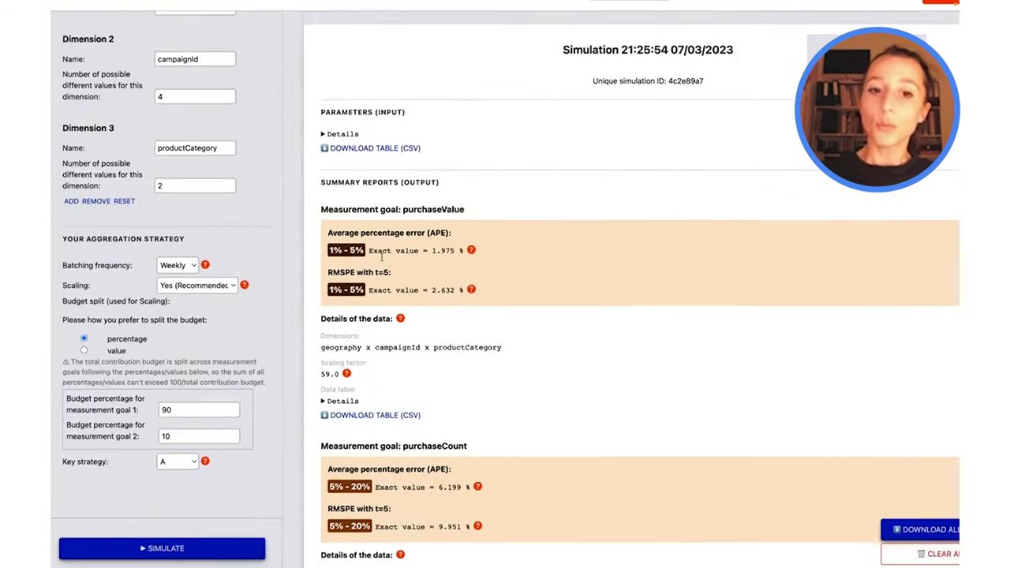
{"action": "scroll", "coordinate": [368, 457], "scroll_direction": "down", "scroll_amount": 3}
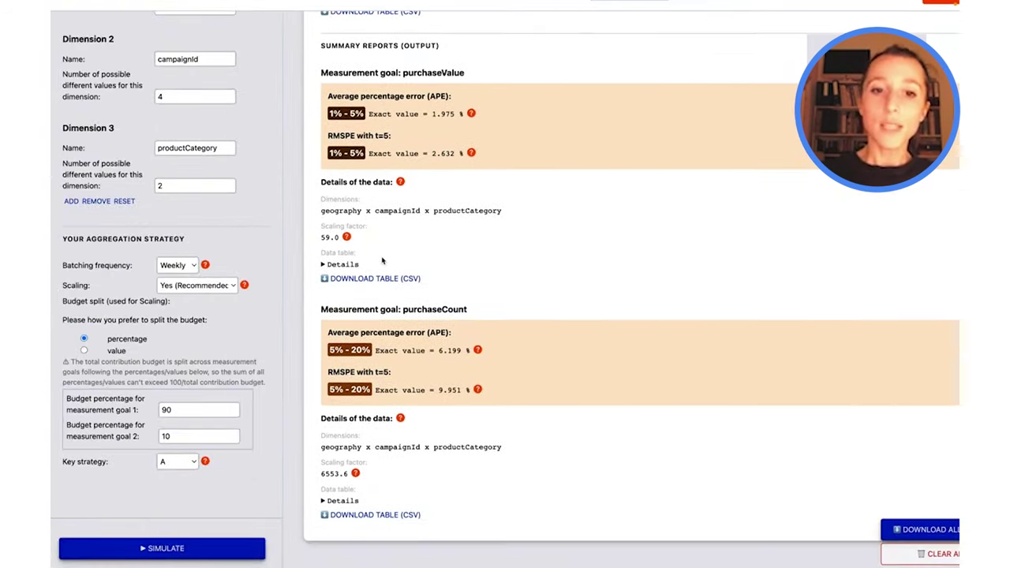